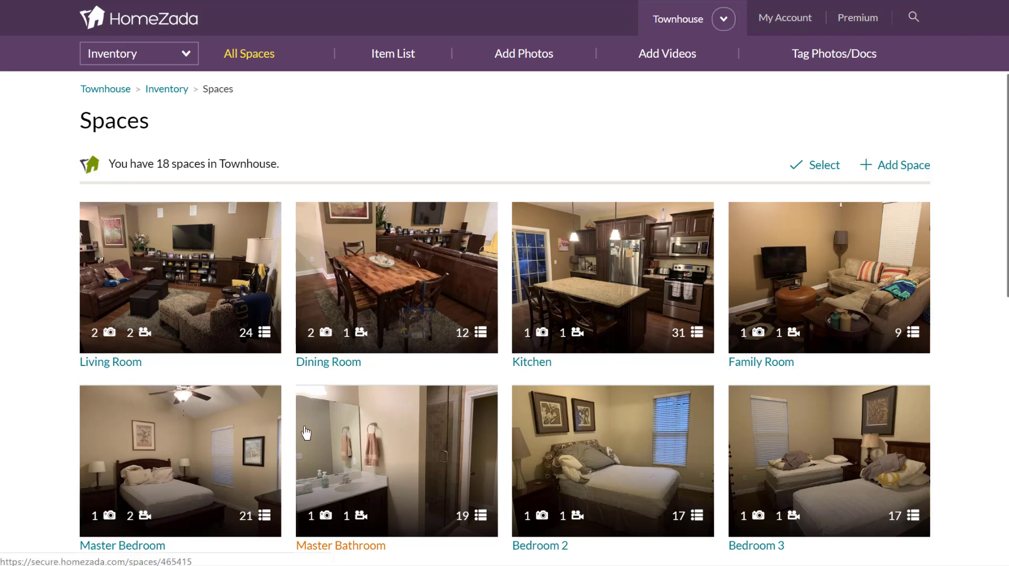
Open the Living Room space from the Townhouse's 18-space overview.
click(187, 282)
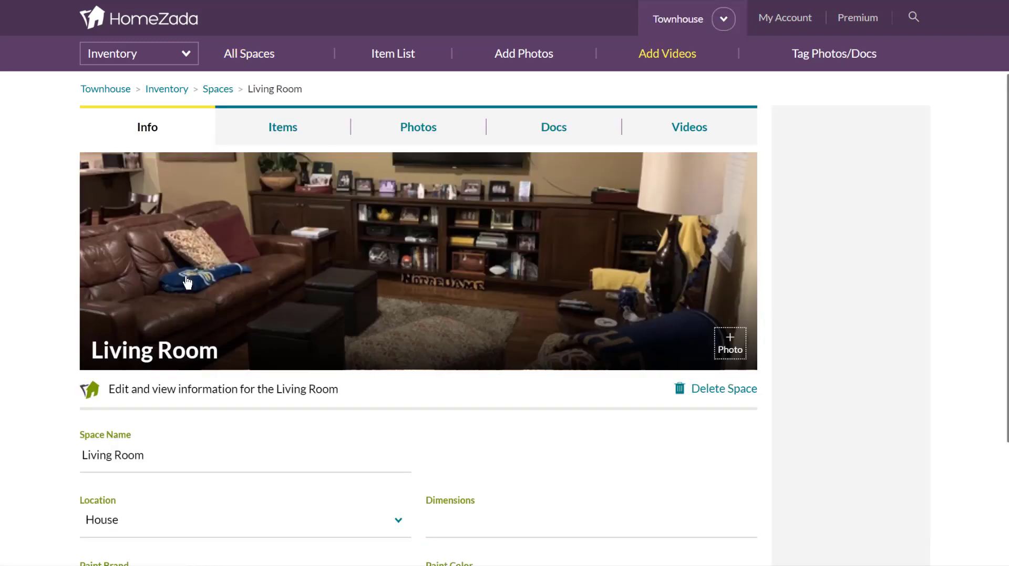
Review the Living Room's Great Room Dining Area and Great Room Living Area videos.
click(697, 134)
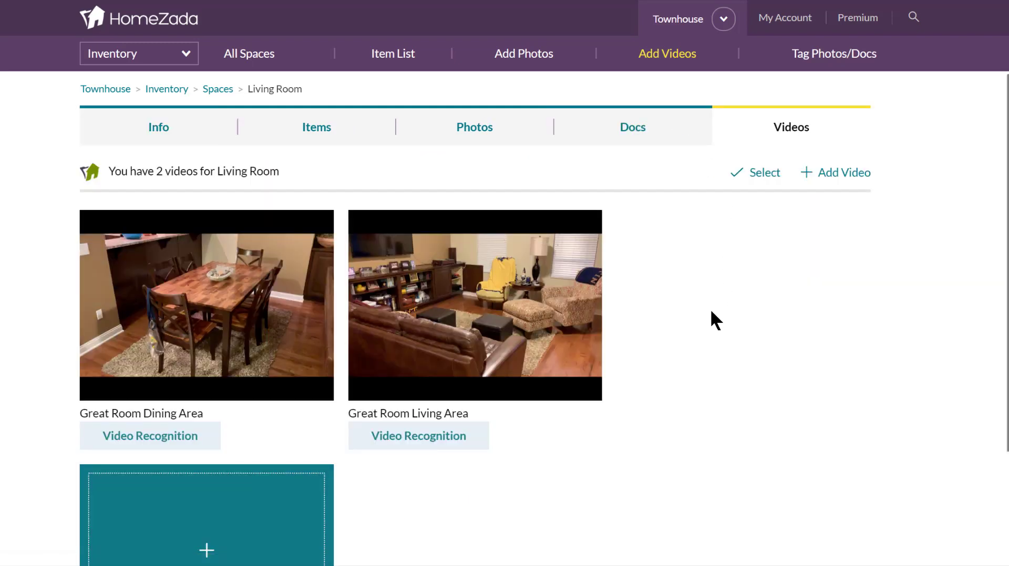
scroll(711, 312, down, 3)
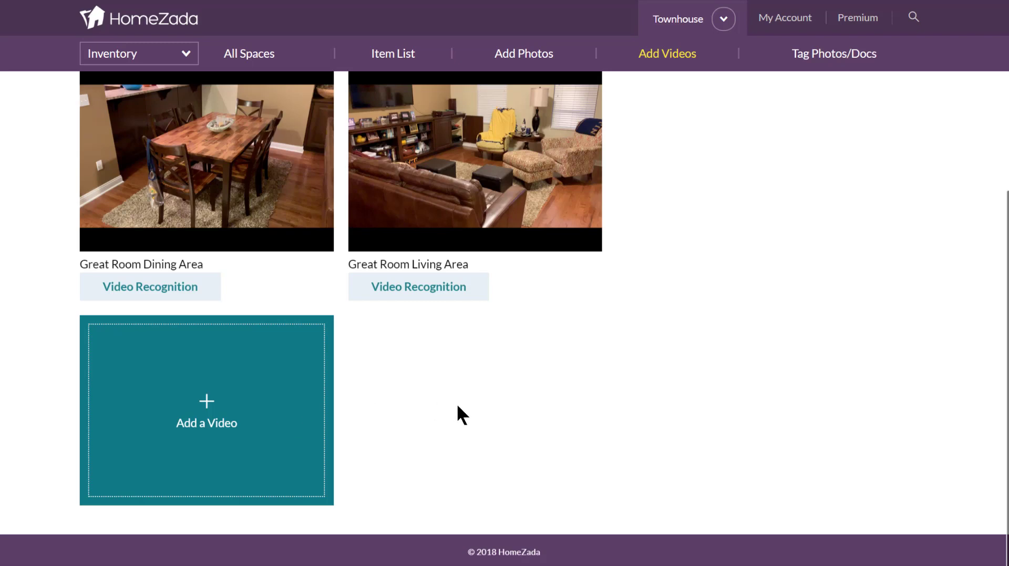
scroll(457, 407, up, 1)
scroll(605, 425, up, 3)
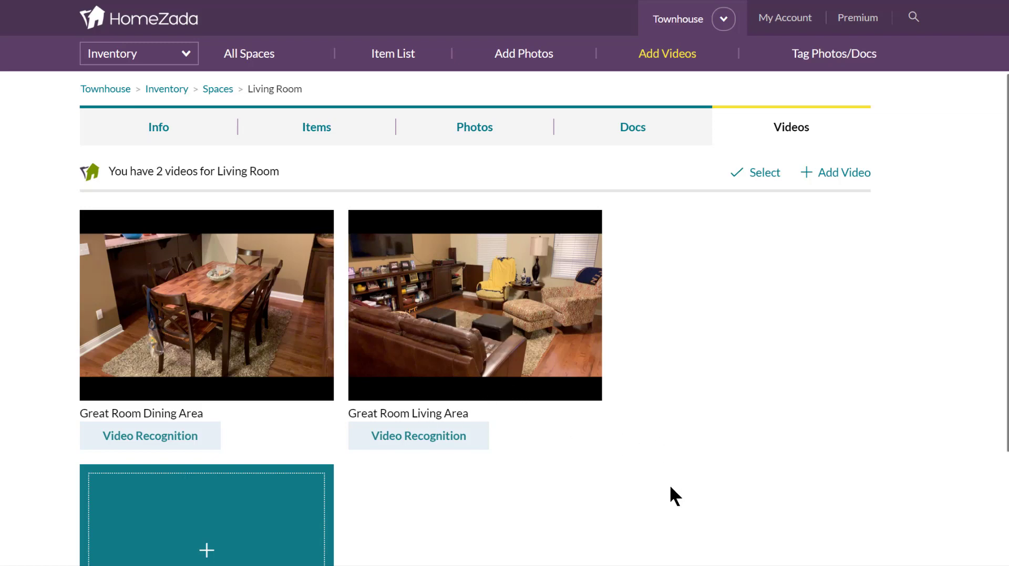
click(543, 351)
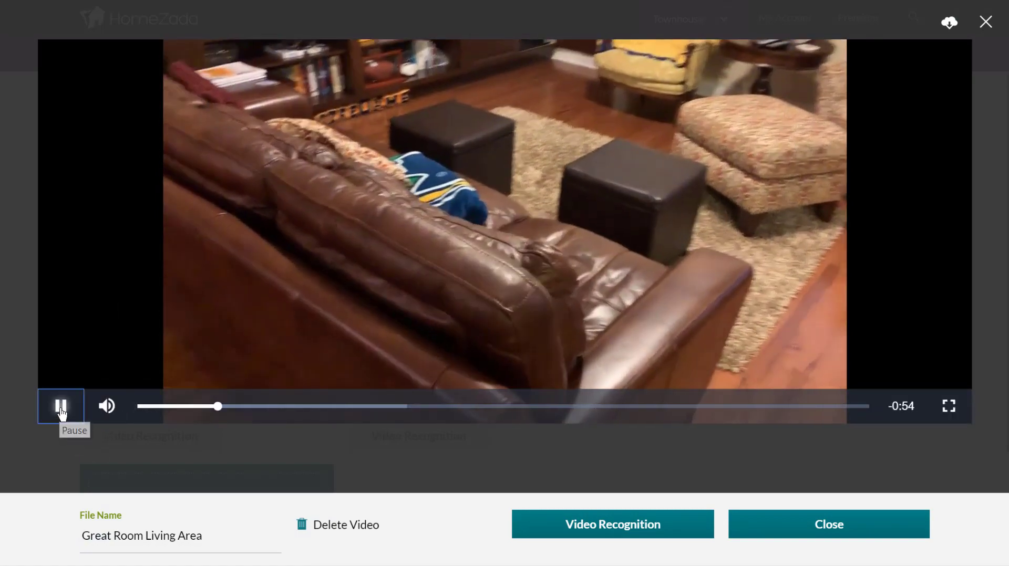
click(61, 410)
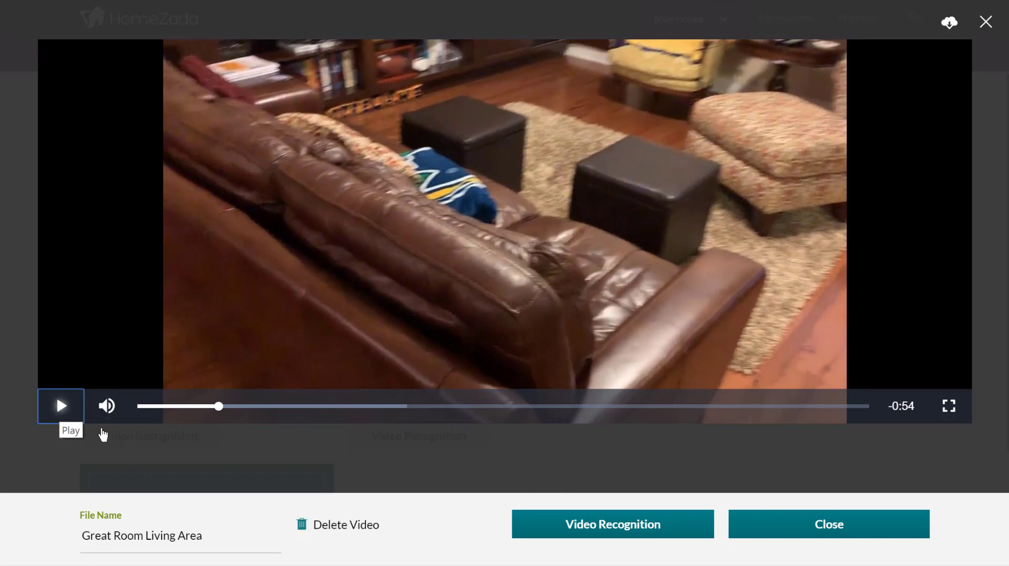
click(833, 533)
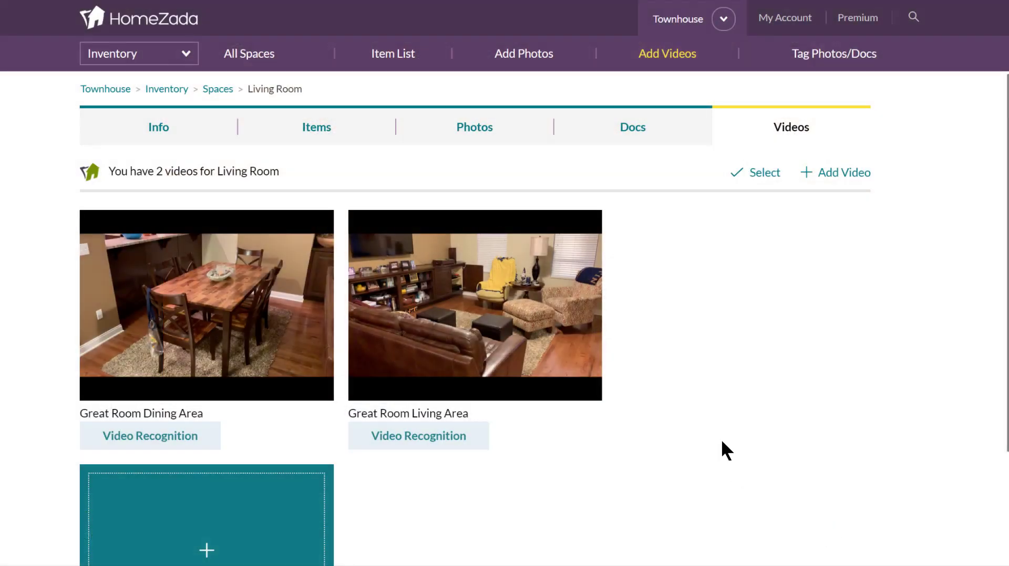
Open Video Recognition for the Great Room Living Area video.
scroll(722, 441, down, 1)
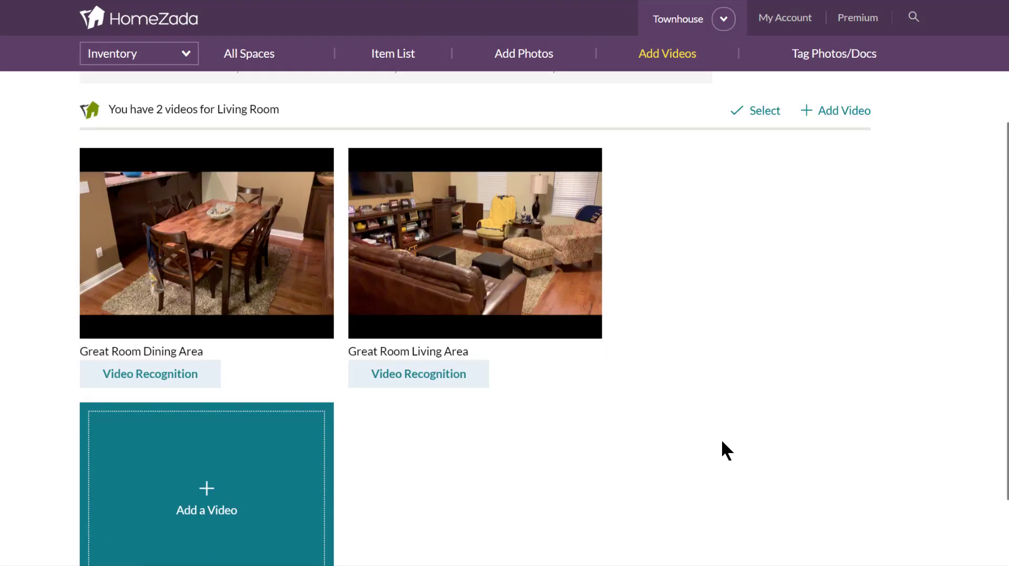
click(415, 378)
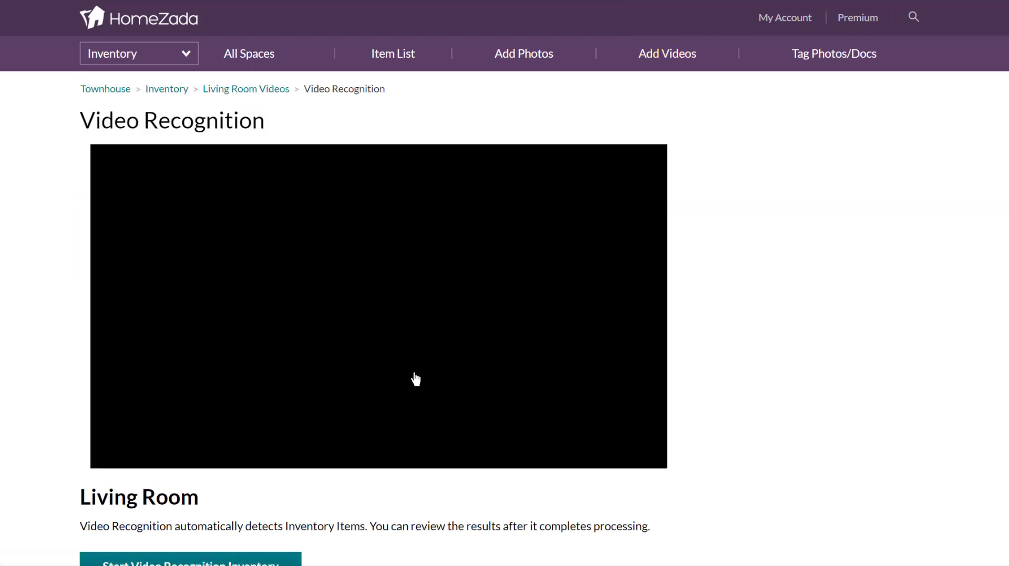
scroll(629, 376, down, 1)
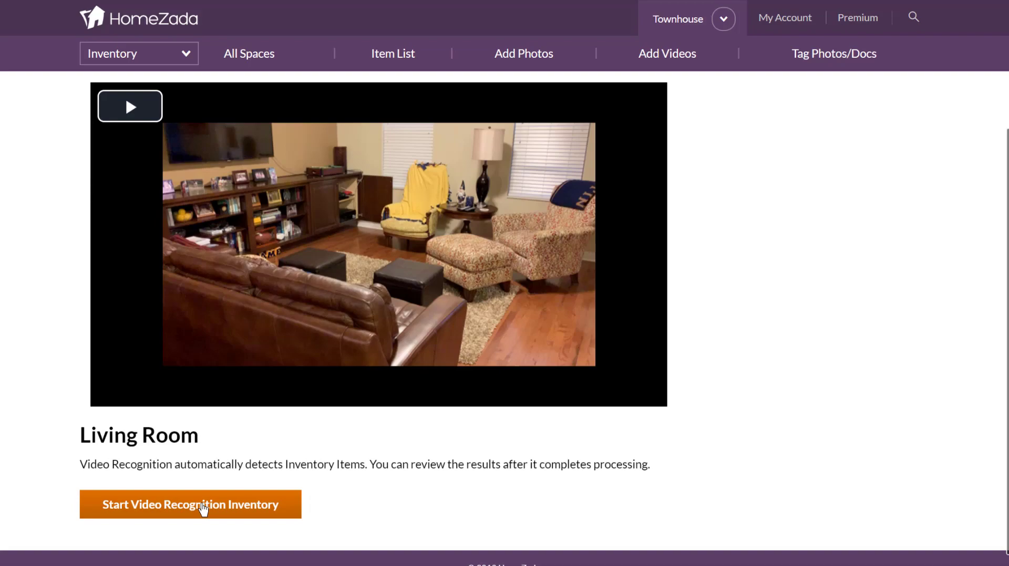
Start and confirm Video Recognition Inventory for the Living Room clip.
click(204, 507)
click(329, 356)
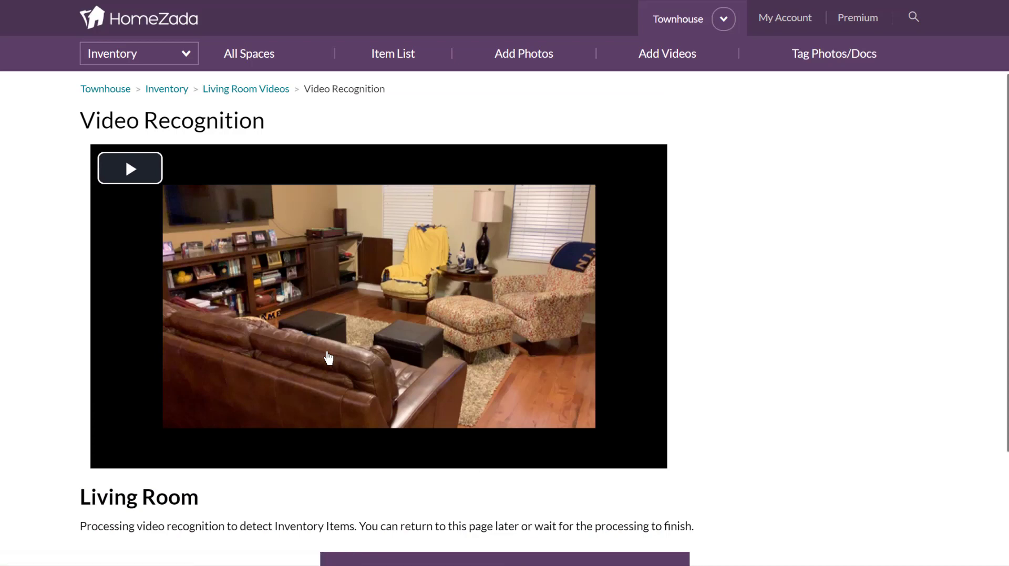
scroll(328, 358, down, 2)
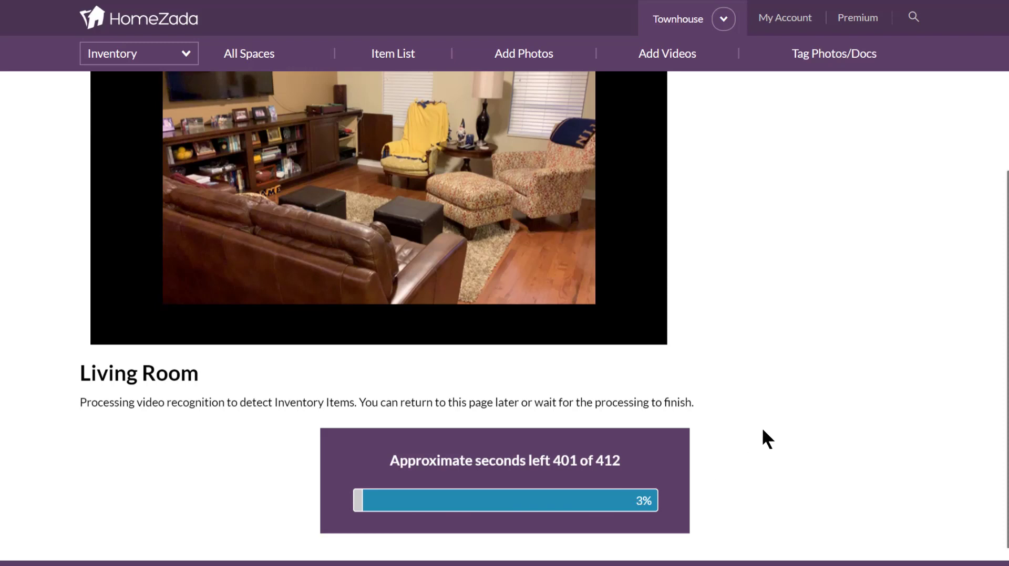
scroll(762, 431, up, 2)
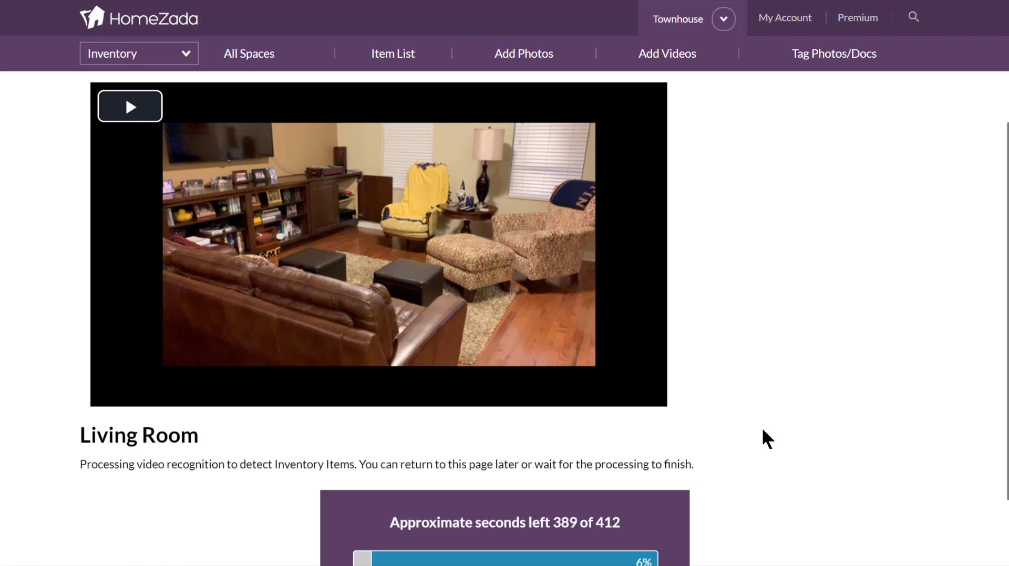
scroll(763, 431, down, 1)
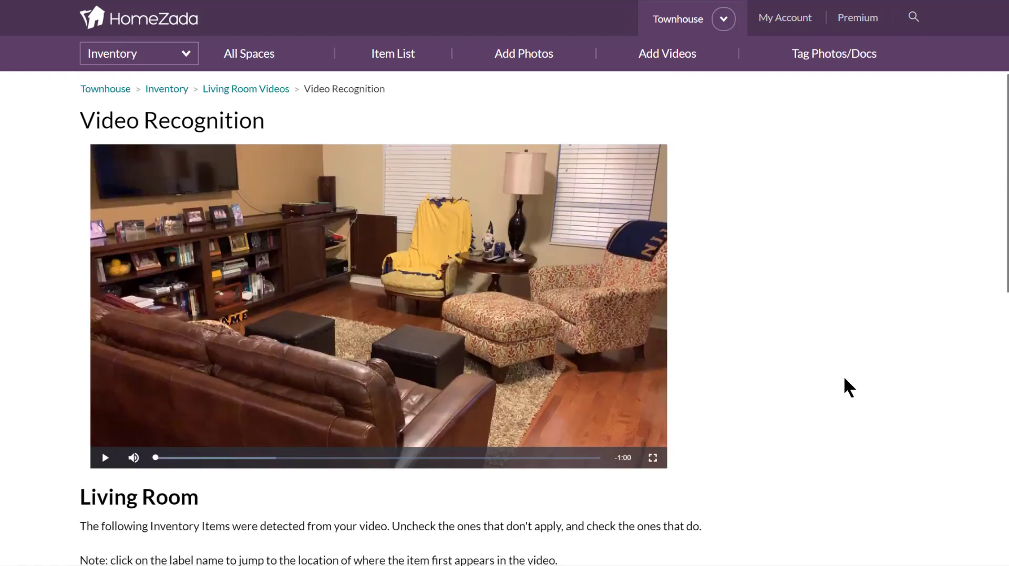
Review the High and Medium Confidence lists: ten items checked, Gas Oven unchecked.
scroll(819, 359, down, 3)
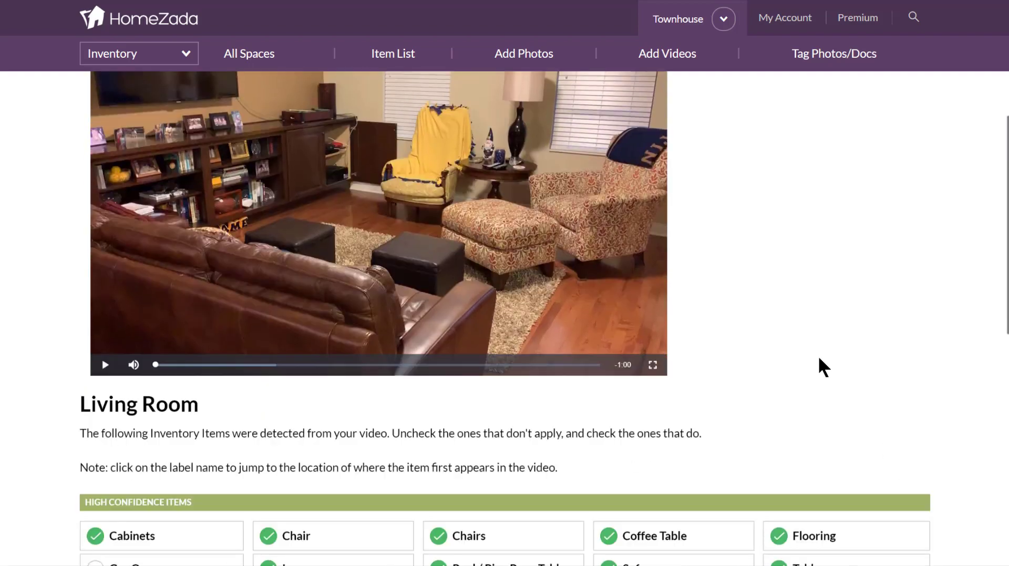
scroll(819, 359, down, 3)
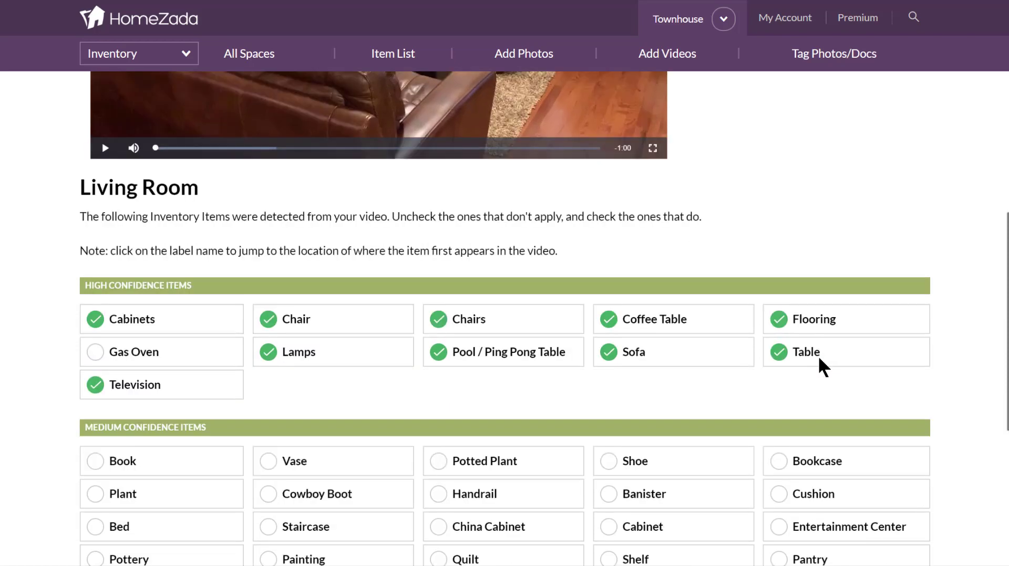
scroll(819, 358, down, 1)
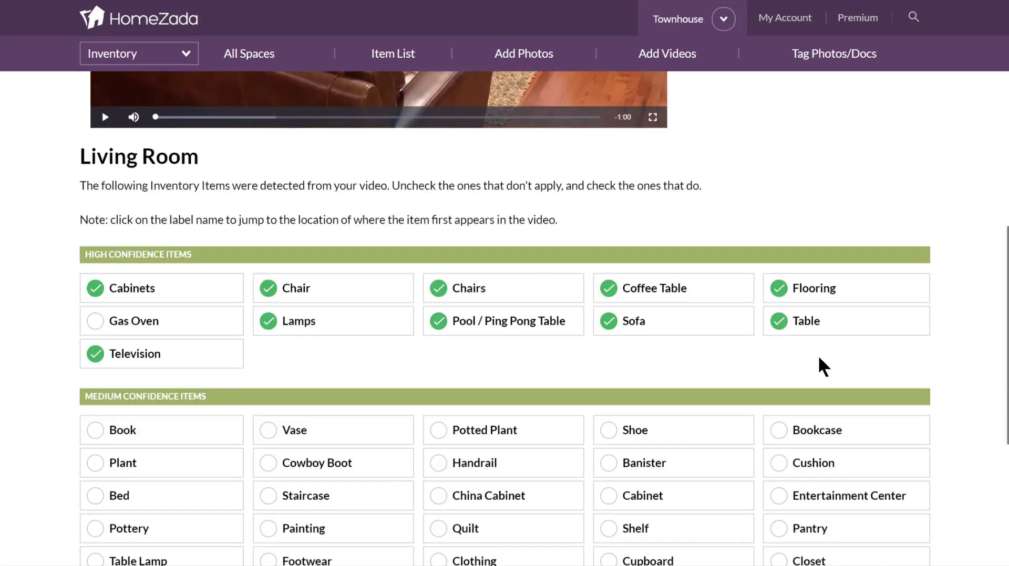
scroll(824, 367, down, 1)
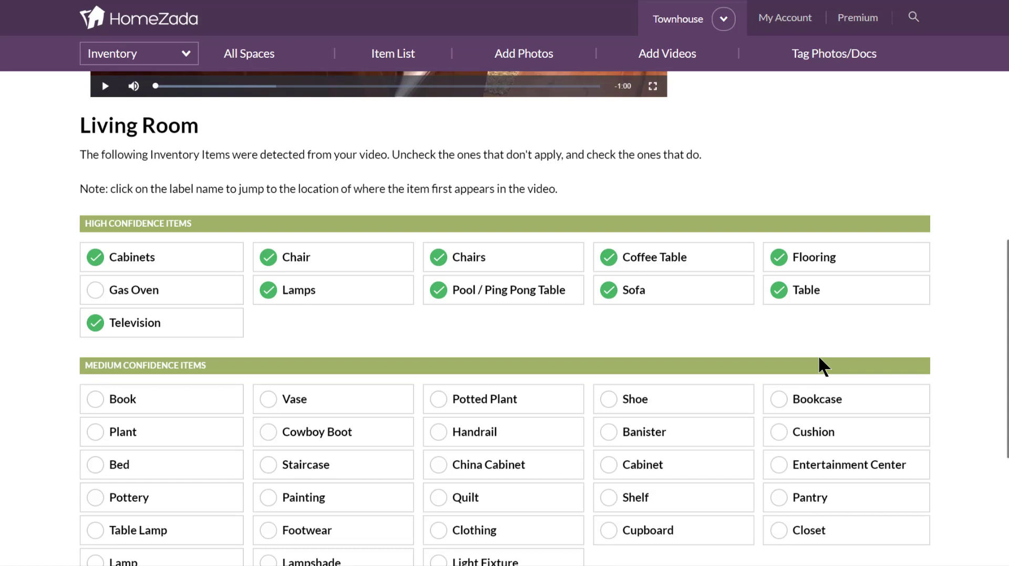
scroll(824, 367, down, 1)
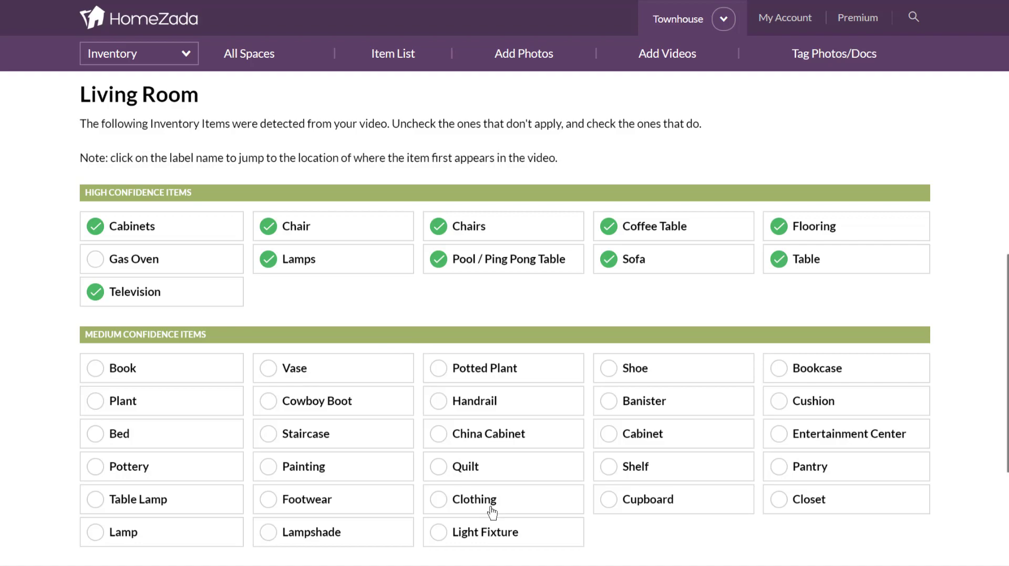
scroll(492, 513, up, 6)
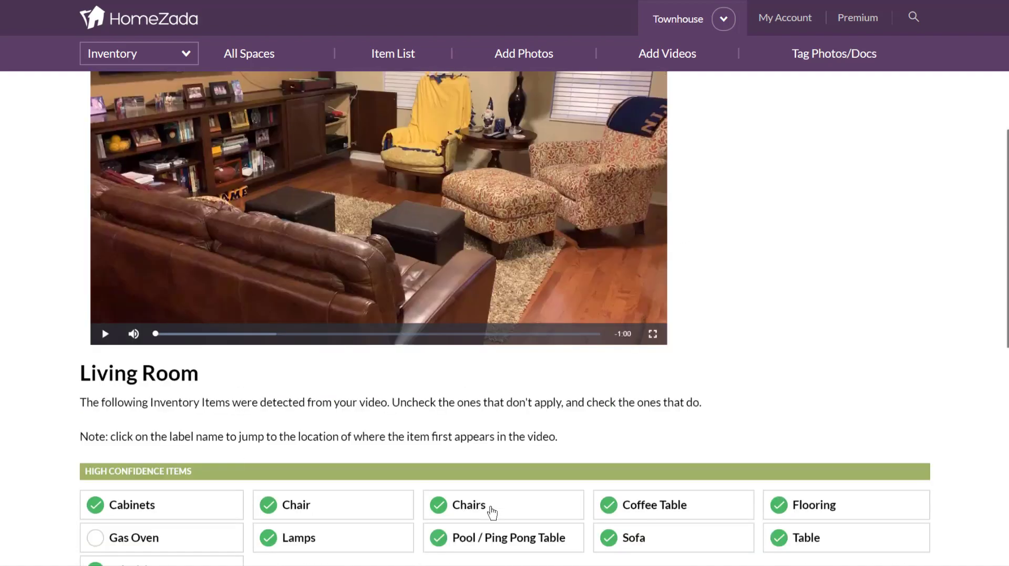
scroll(492, 513, down, 3)
scroll(492, 513, down, 2)
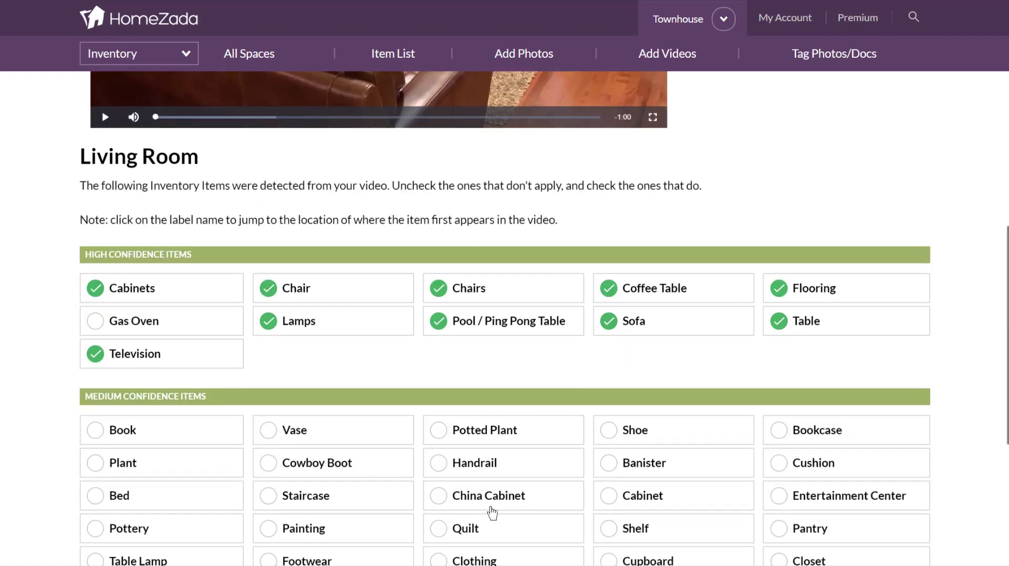
scroll(492, 513, down, 2)
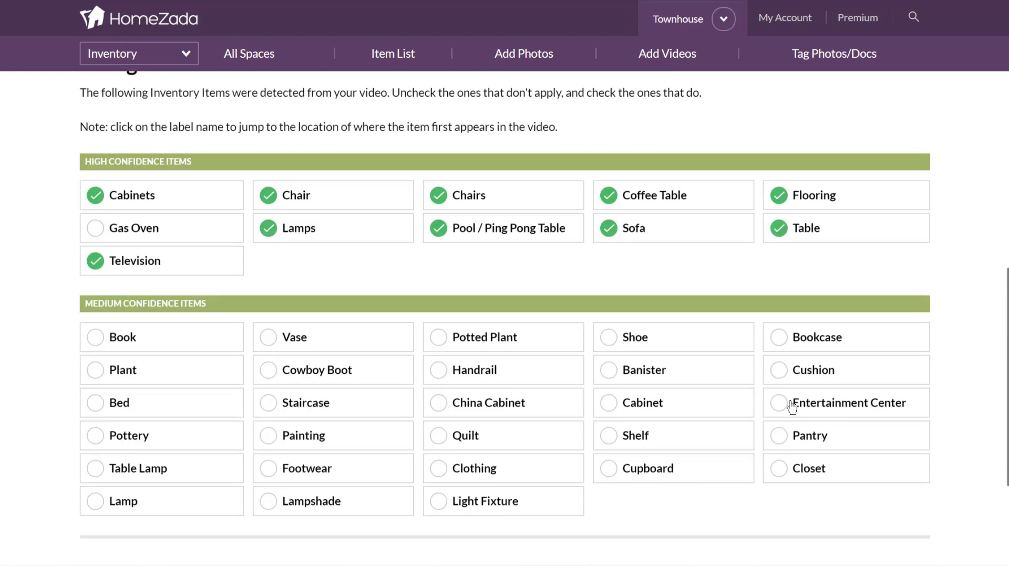
click(780, 405)
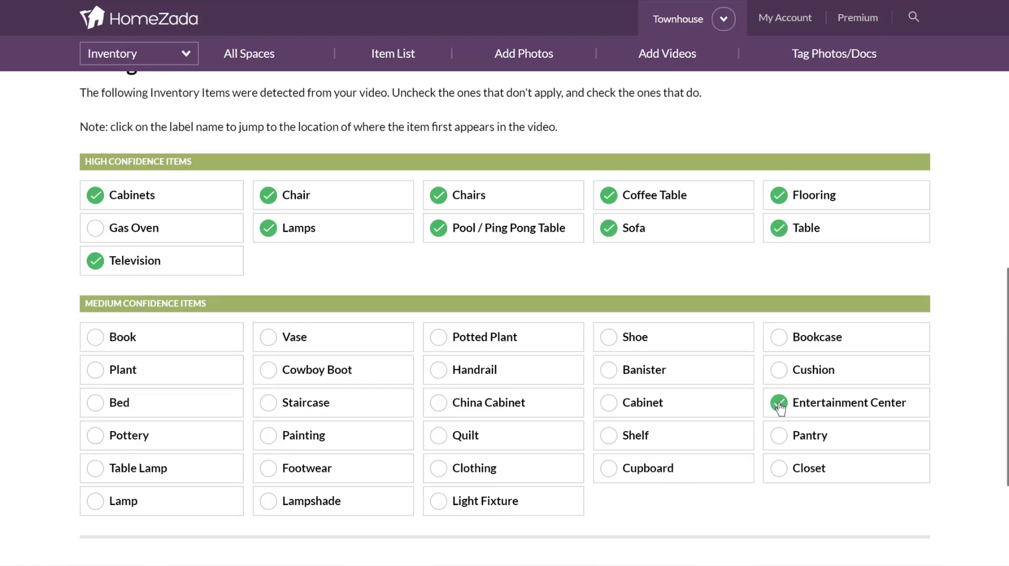
click(610, 404)
click(95, 439)
click(269, 338)
click(307, 442)
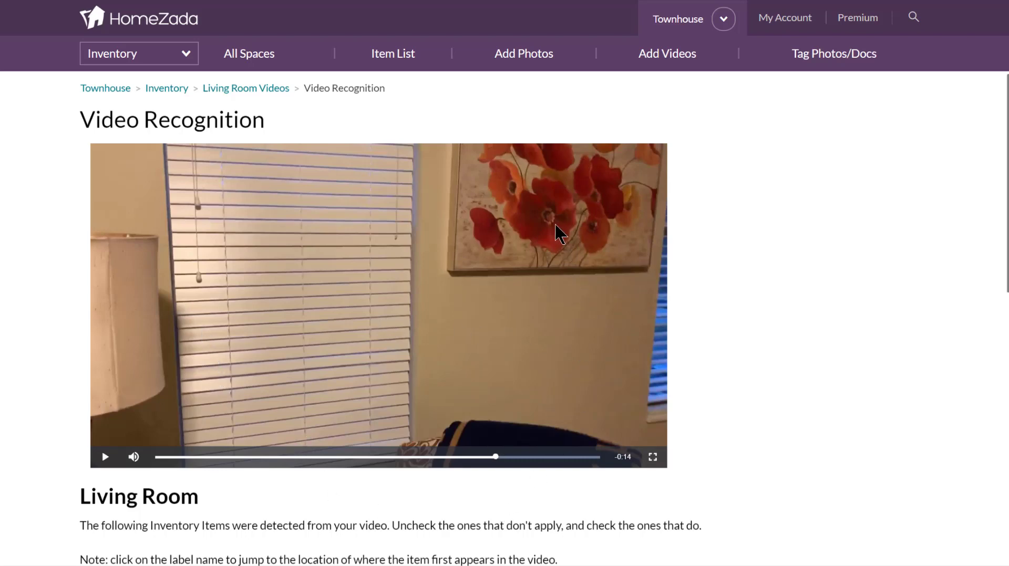
scroll(786, 378, down, 5)
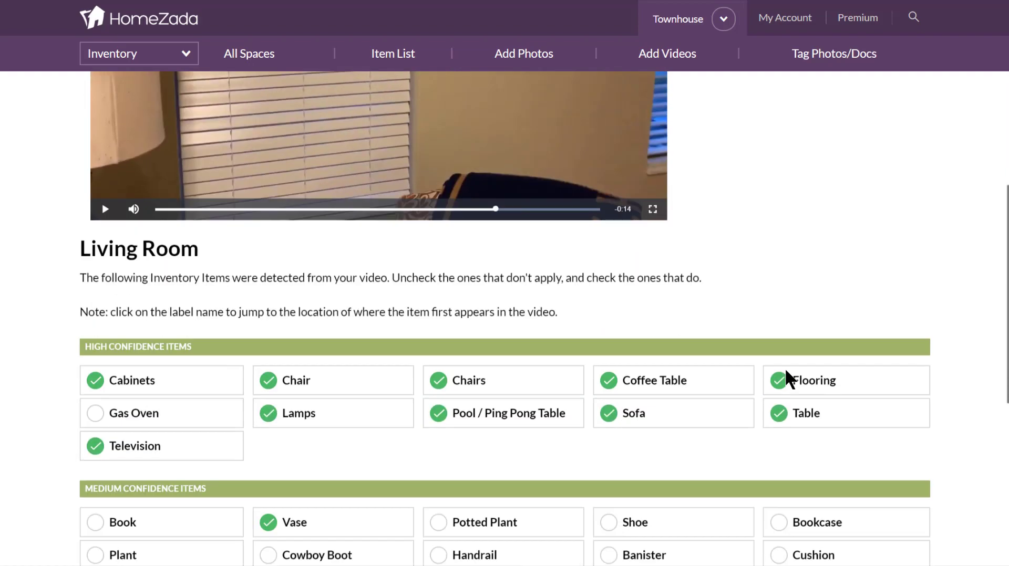
scroll(784, 368, down, 4)
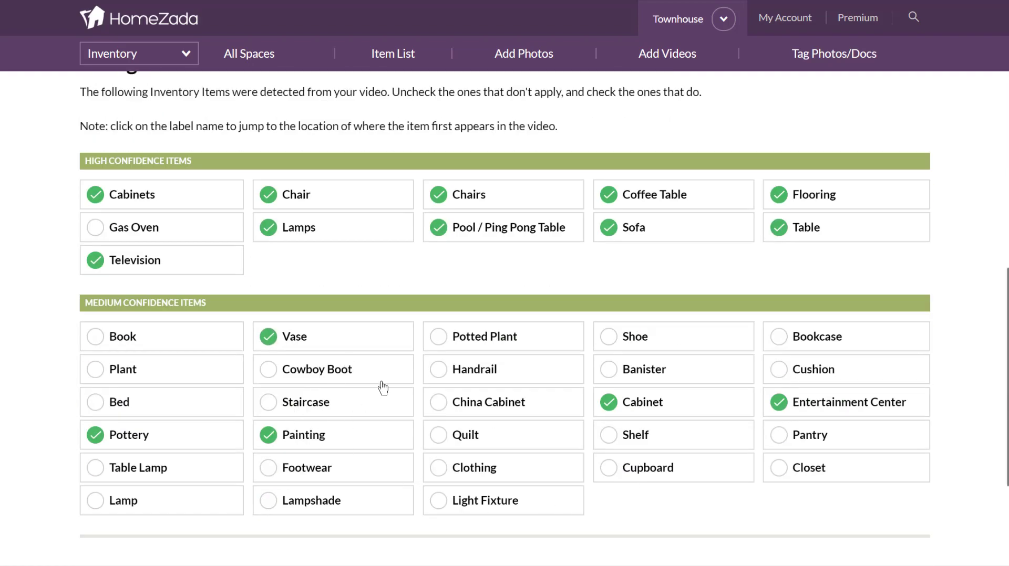
scroll(418, 319, up, 8)
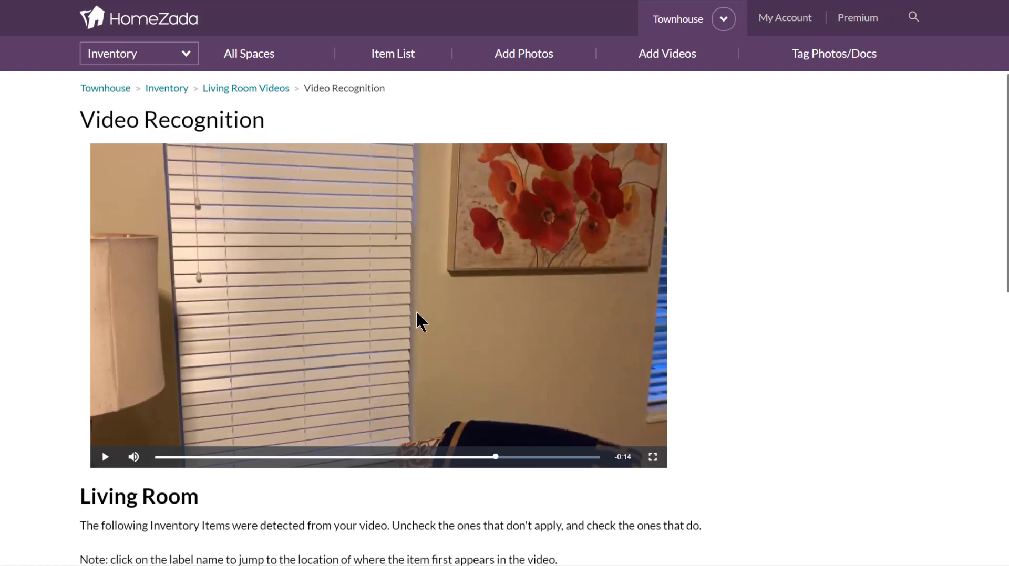
scroll(418, 321, down, 8)
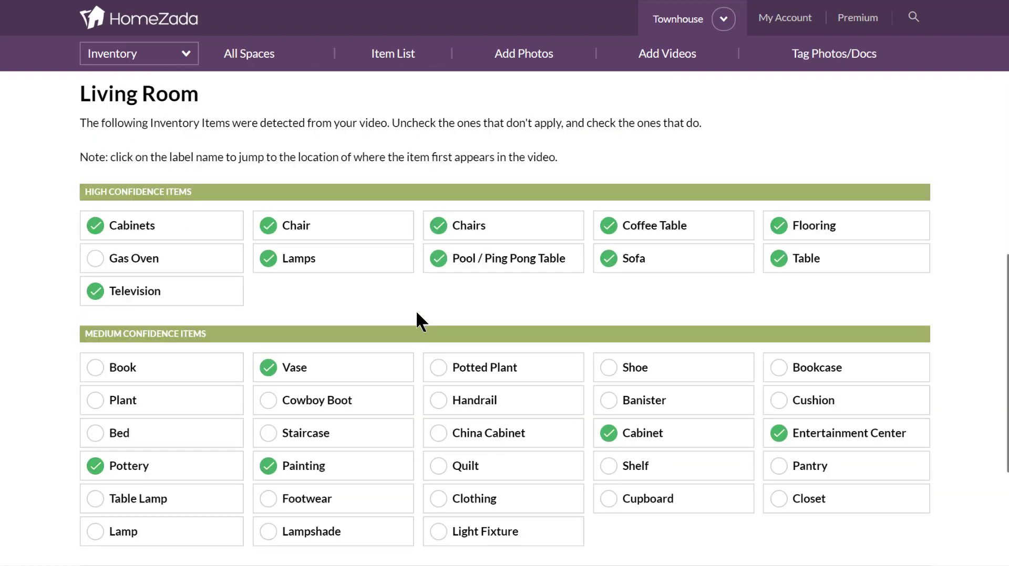
scroll(417, 314, down, 1)
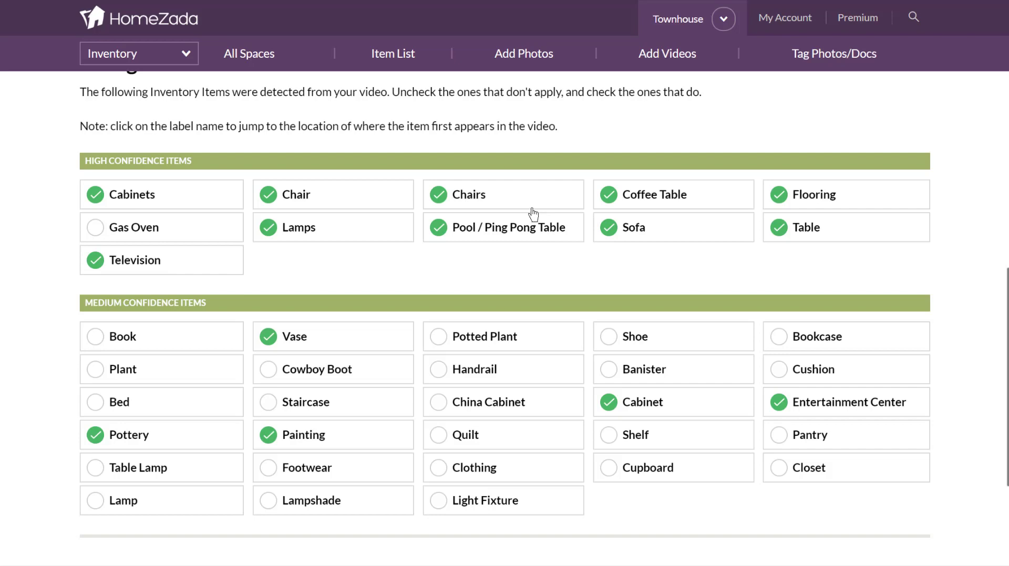
scroll(533, 215, down, 1)
scroll(533, 214, down, 2)
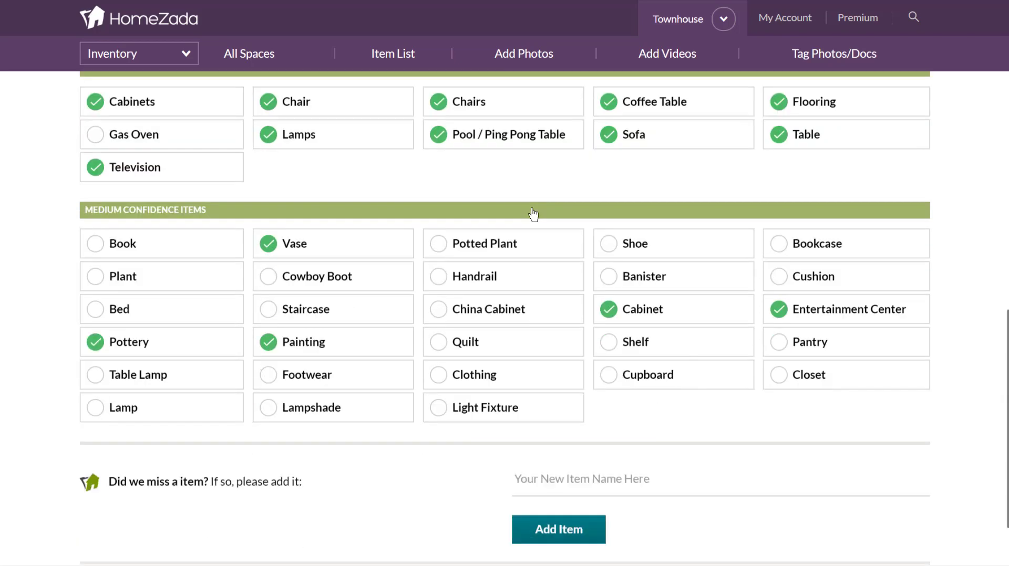
scroll(533, 215, down, 3)
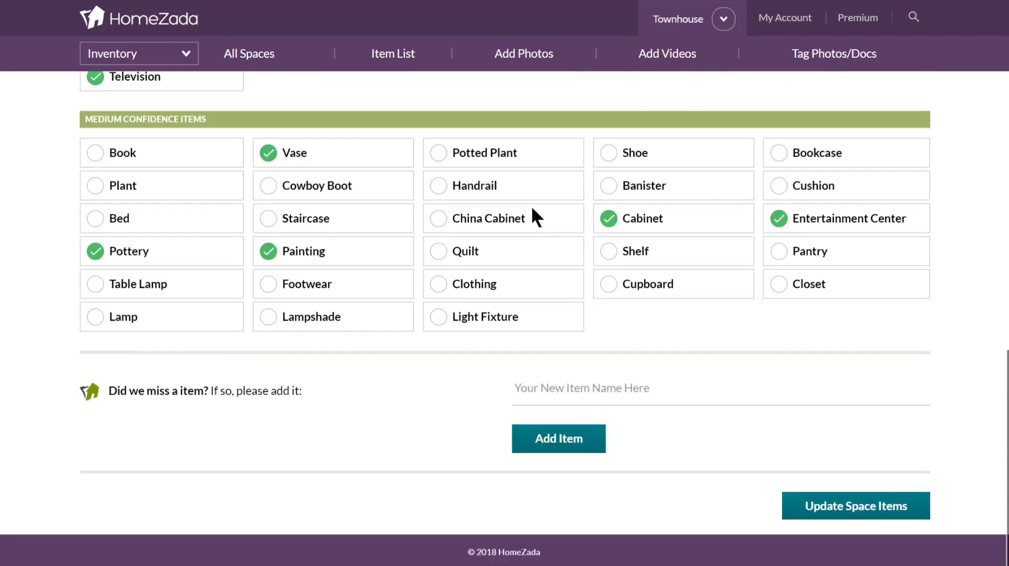
Save the checked video items to the Living Room inventory via Update Space Items.
click(868, 511)
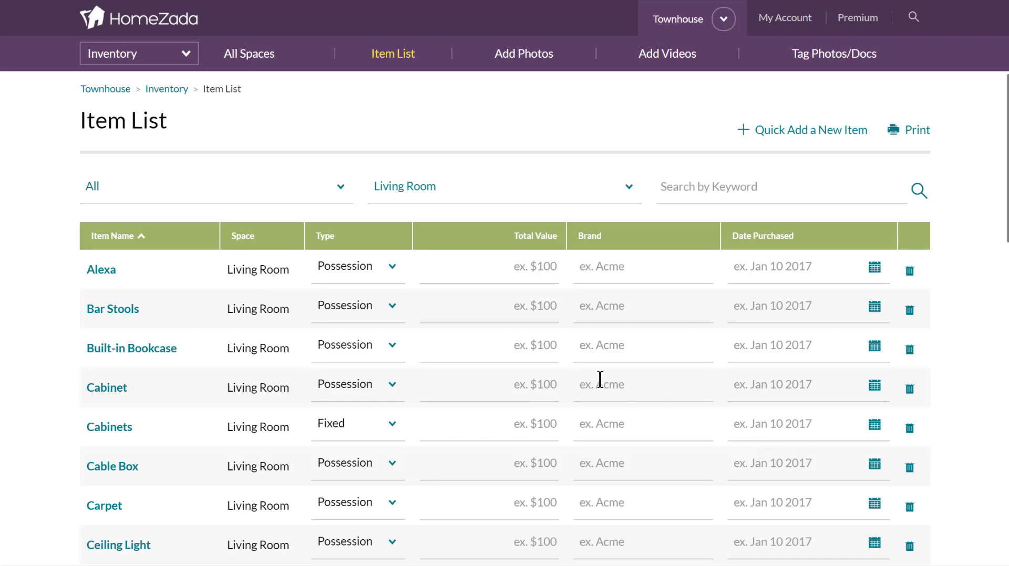
scroll(600, 379, down, 2)
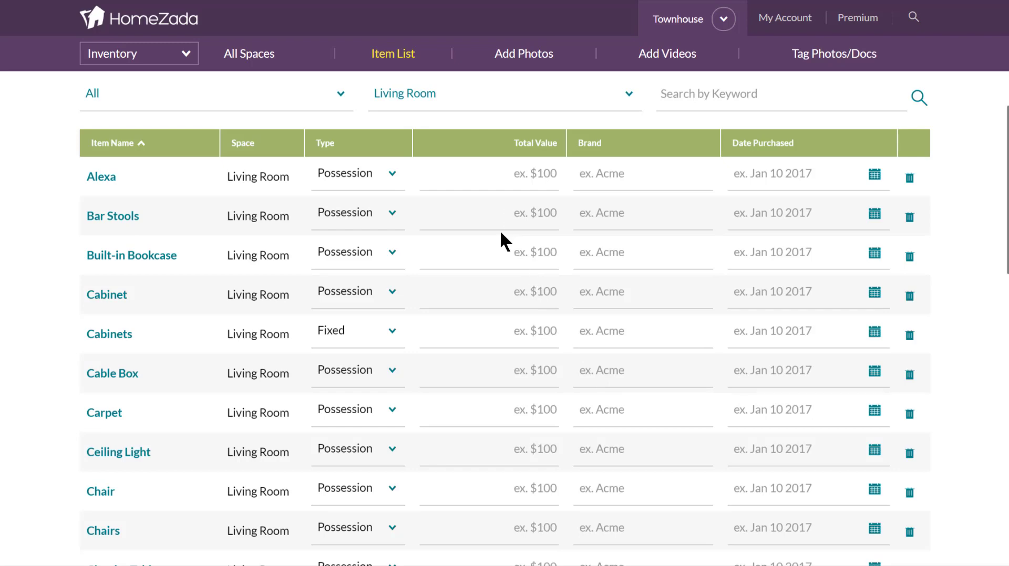
scroll(484, 344, down, 1)
scroll(484, 346, down, 2)
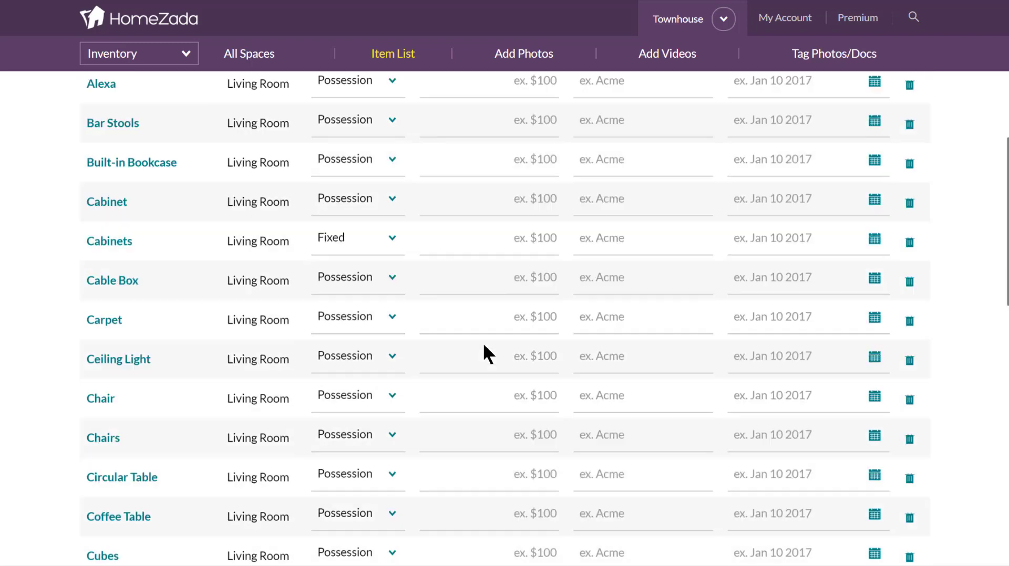
Enter total values of 250 for the Chair and 560 for the Coffee Table.
click(471, 398)
text(250)
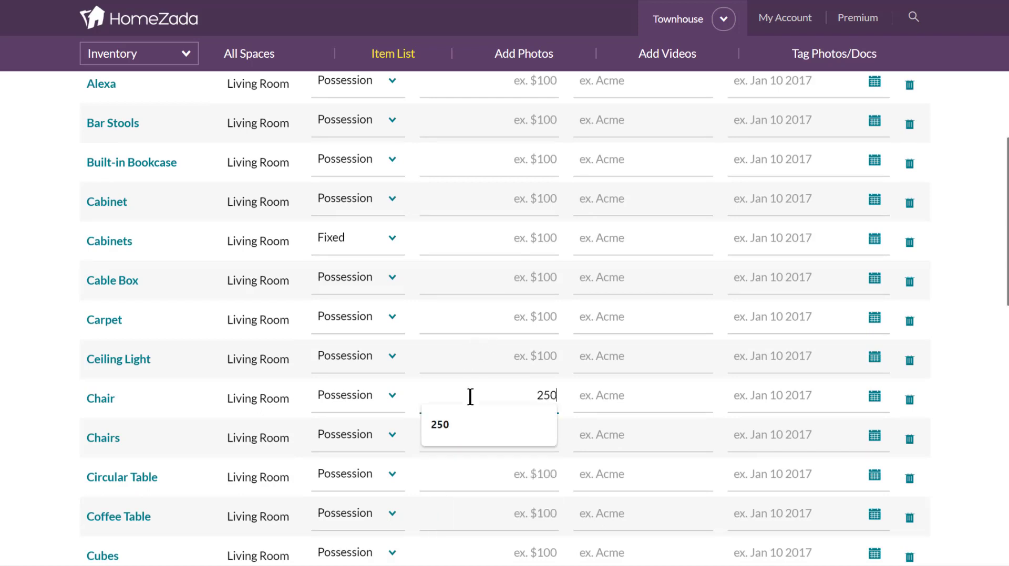
click(646, 435)
scroll(544, 464, down, 1)
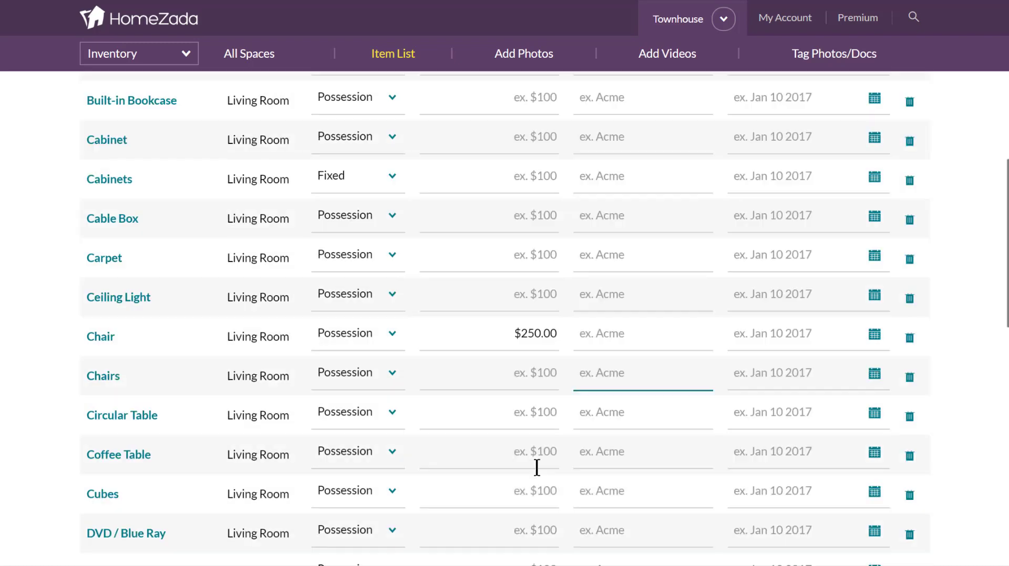
click(510, 447)
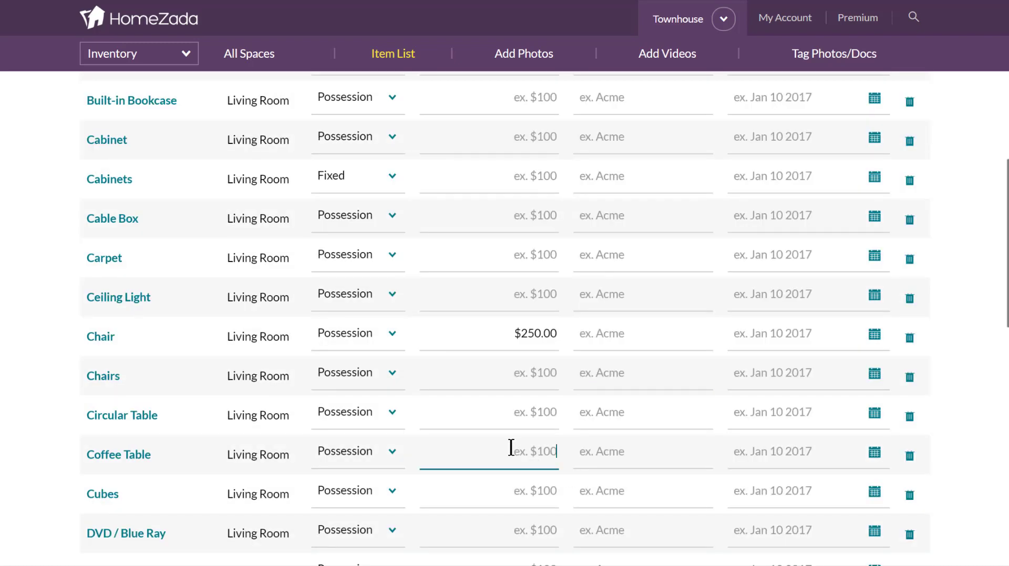
text(560)
click(971, 468)
scroll(727, 392, up, 5)
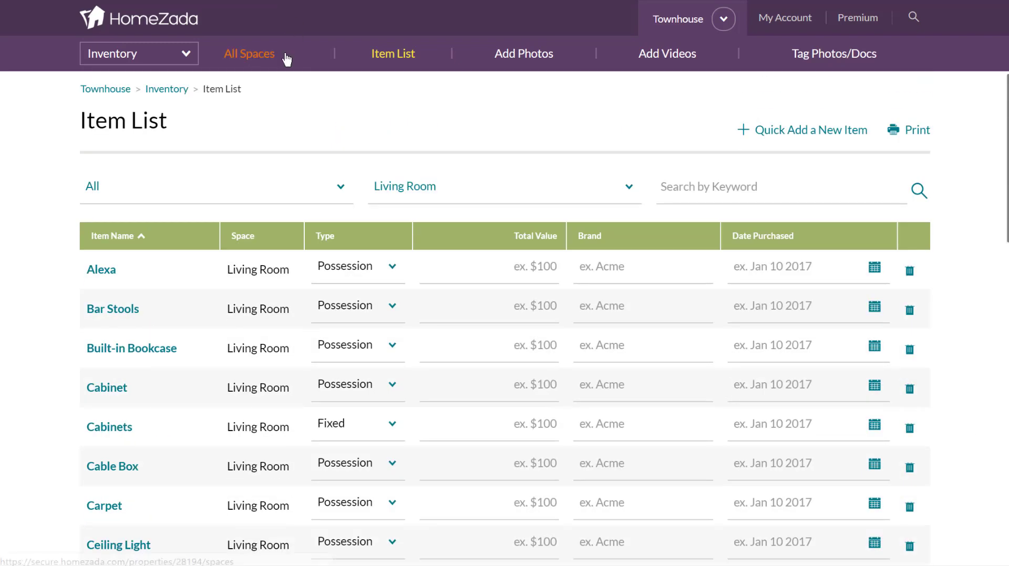
Browse the Living Room's Items photo grid, including new photo-less Cabinet, Pottery and Painting.
click(267, 59)
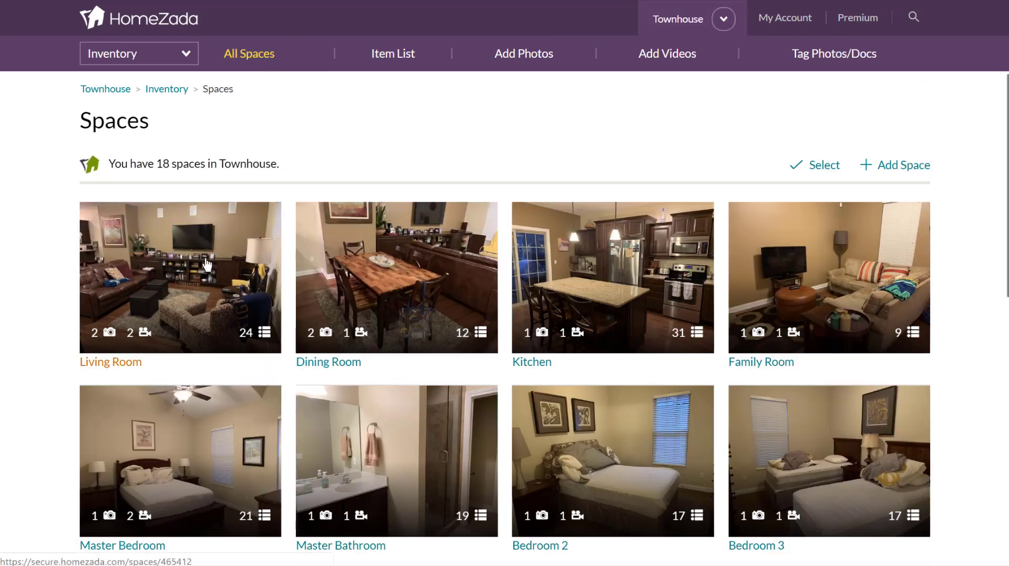
click(207, 265)
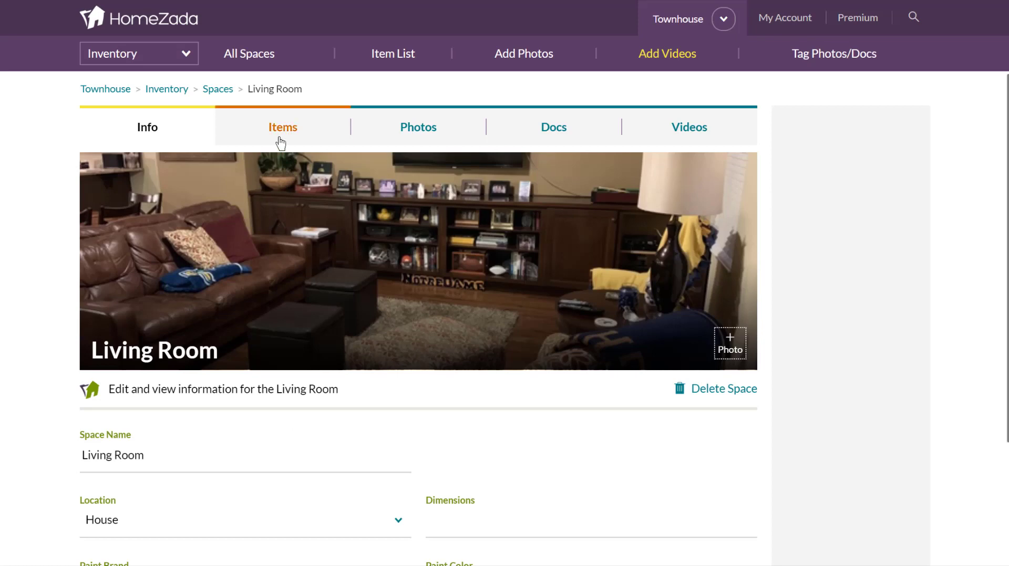
click(283, 130)
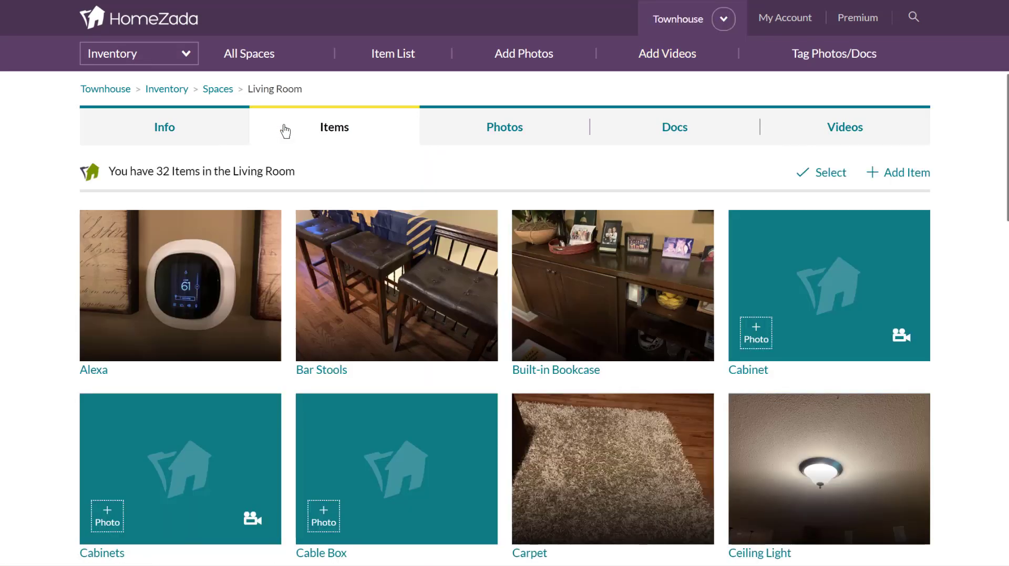
scroll(385, 147, down, 3)
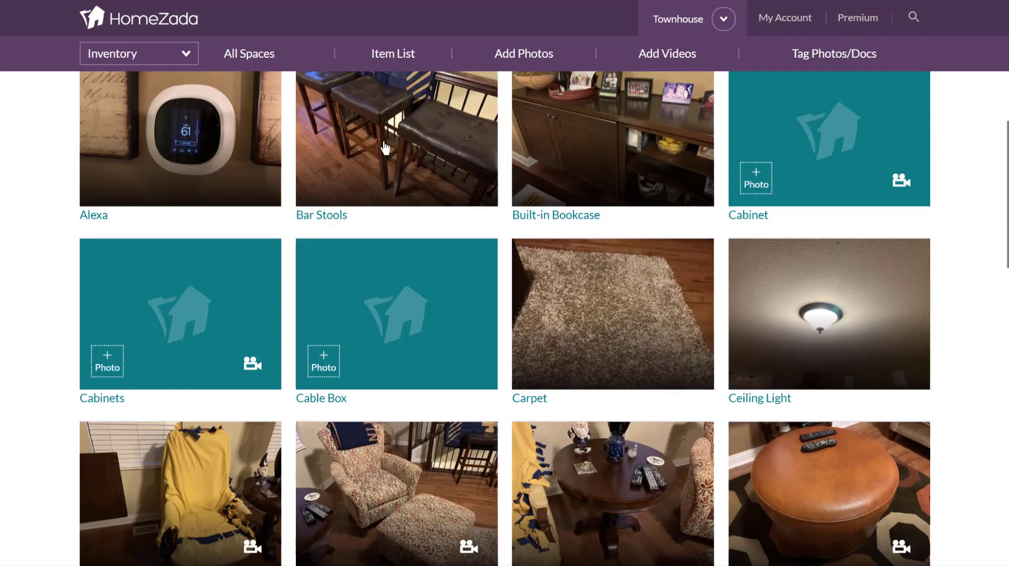
scroll(441, 358, down, 2)
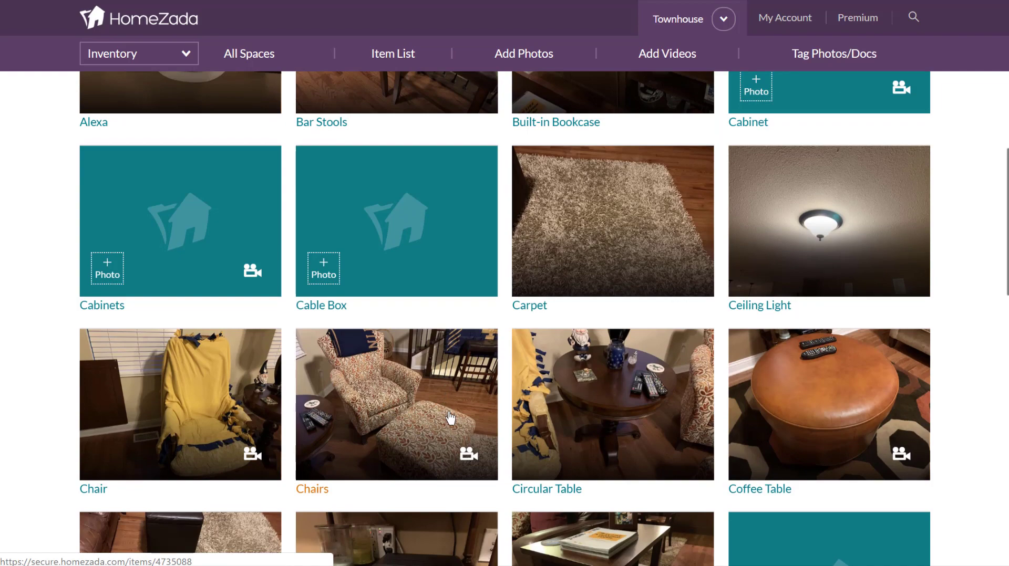
scroll(451, 417, down, 1)
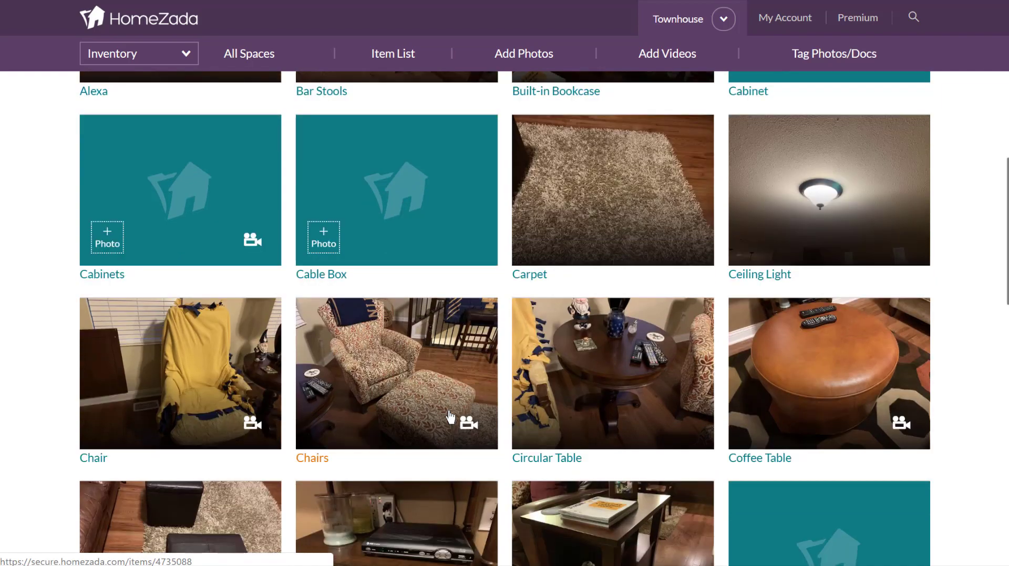
scroll(450, 418, down, 6)
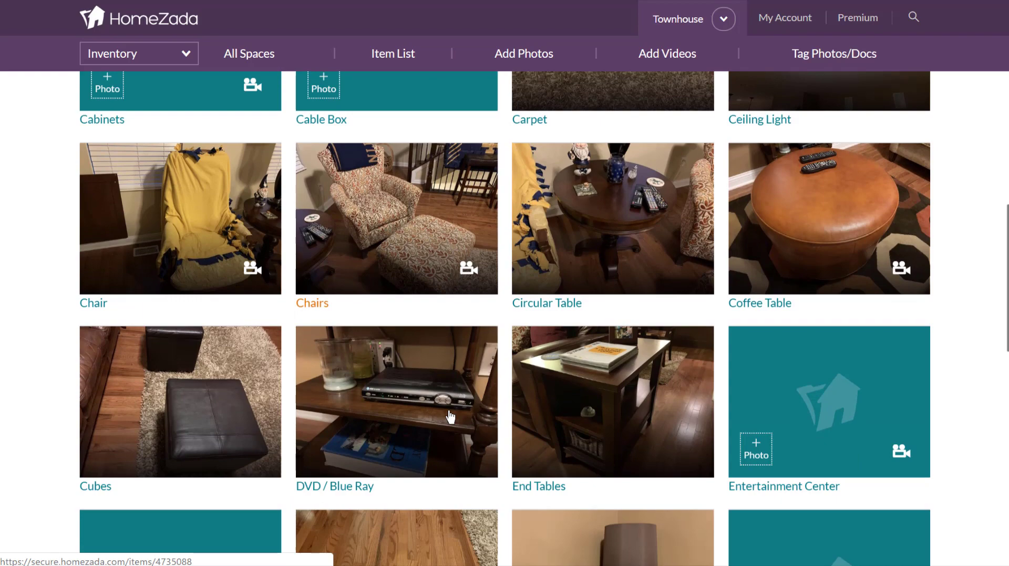
scroll(450, 418, down, 3)
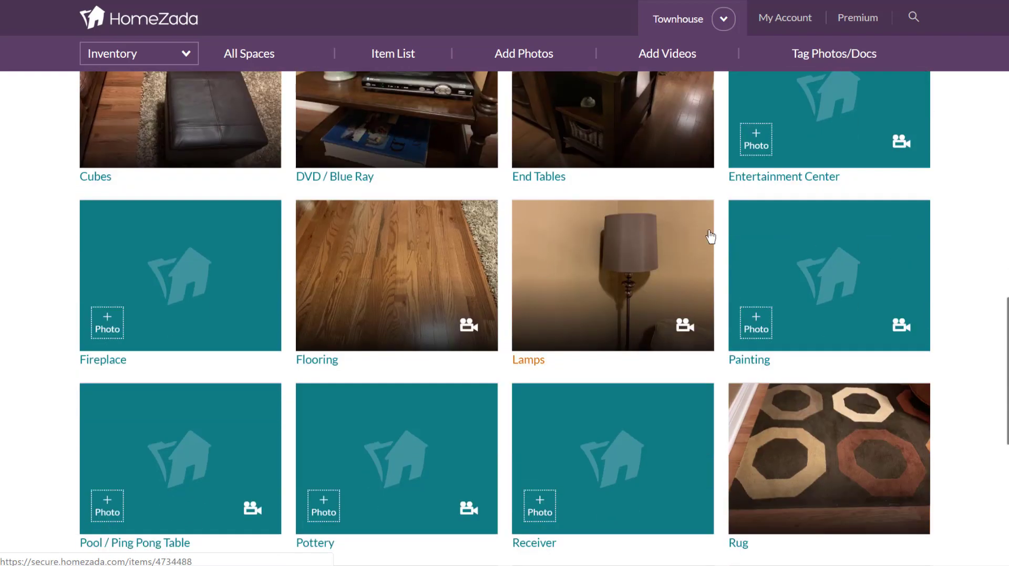
View the Painting's source video, then return to the Living Room's videos.
click(901, 327)
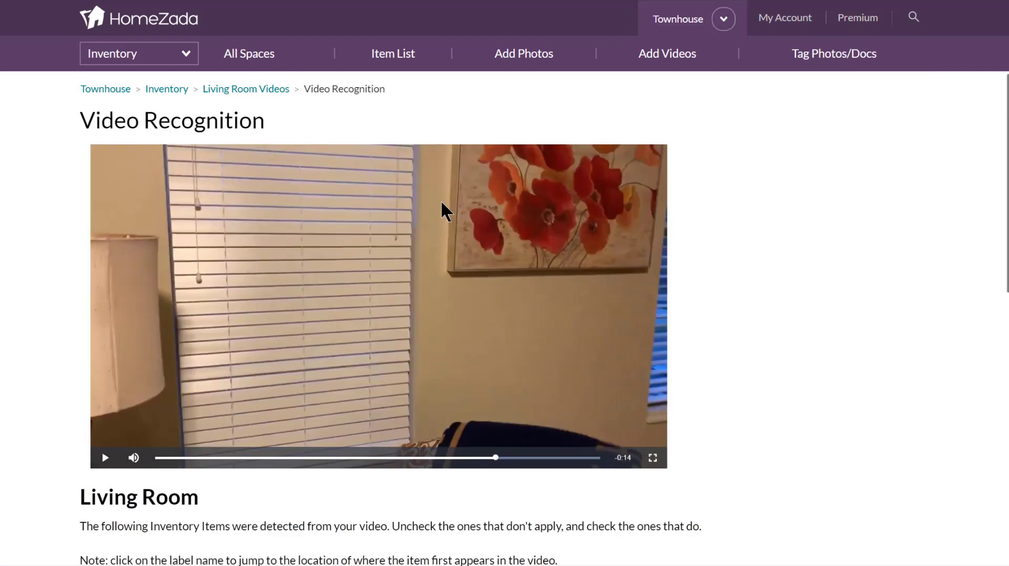
click(245, 90)
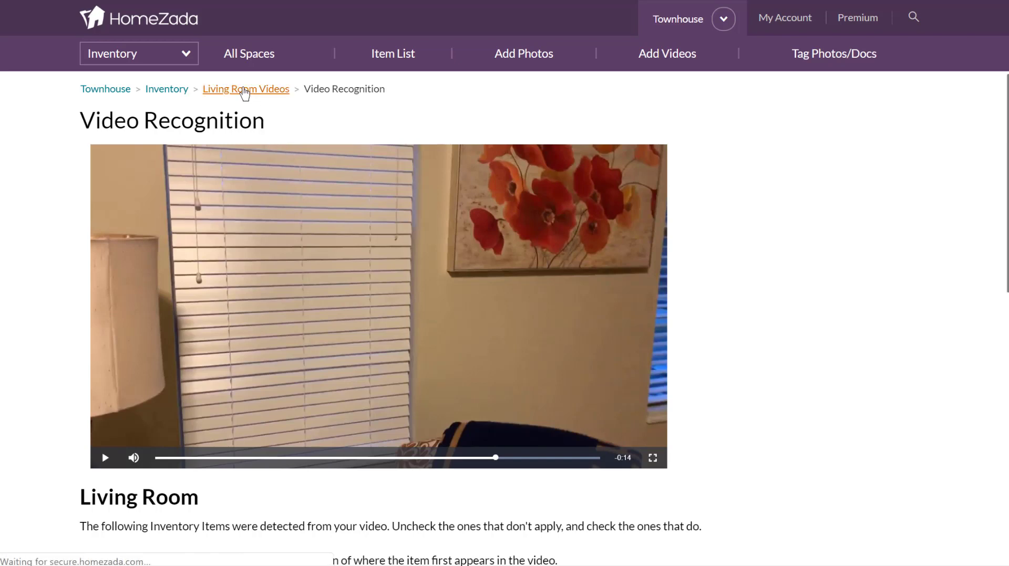